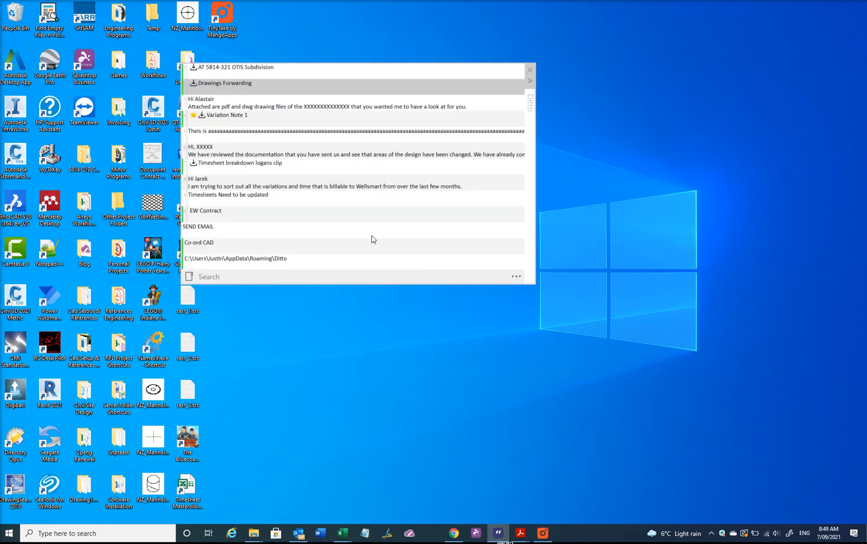
Search the saved clips for "321" and pick the "AT 5814-321 OTIS Subdivision" clip.
mouse_move(263, 82)
click(214, 277)
text(321)
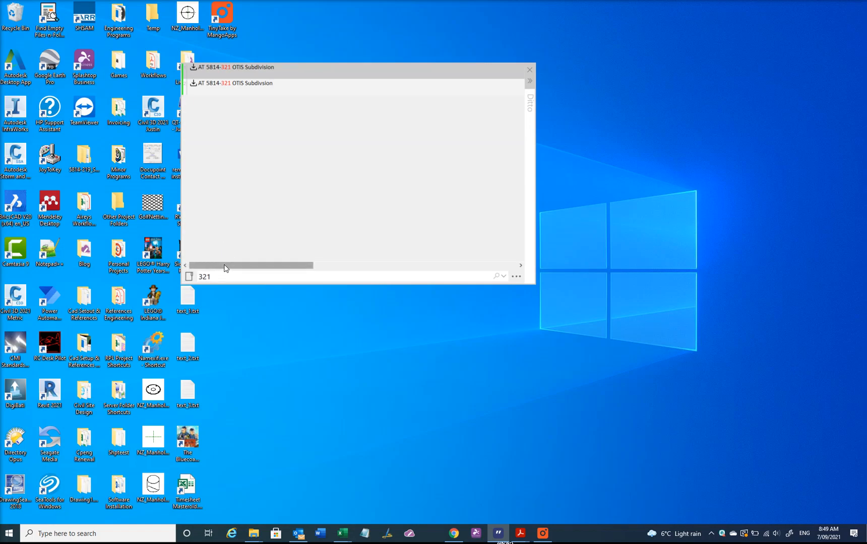
text(AT 5814-321 OTIS Subdivision)
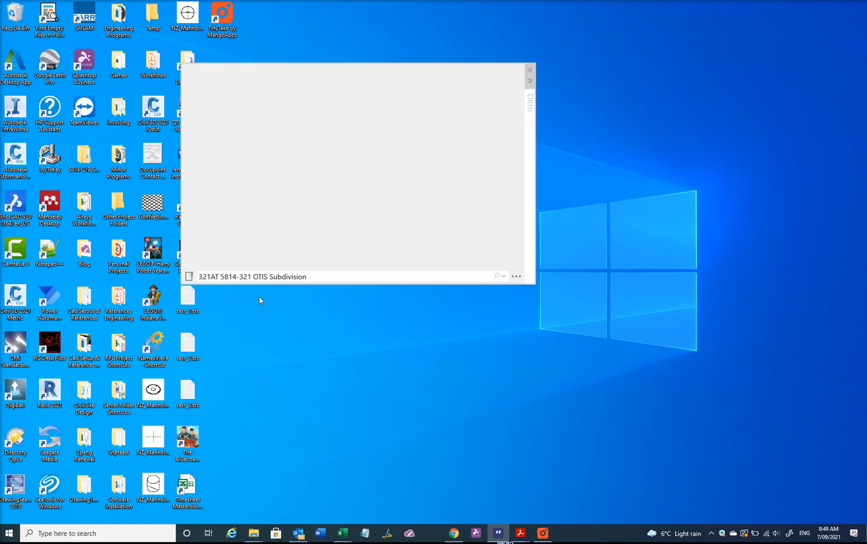
In Notepad, paste "AT 5814-321 OTIS Subdivision" four times on separate lines, leaving a blank line after the first.
click(365, 533)
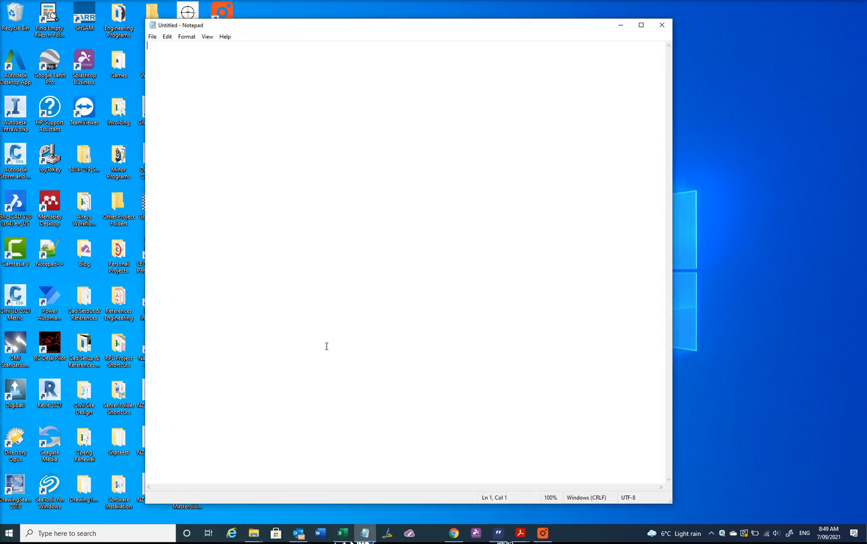
text(AT 5814-321 OTIS Subdivision)
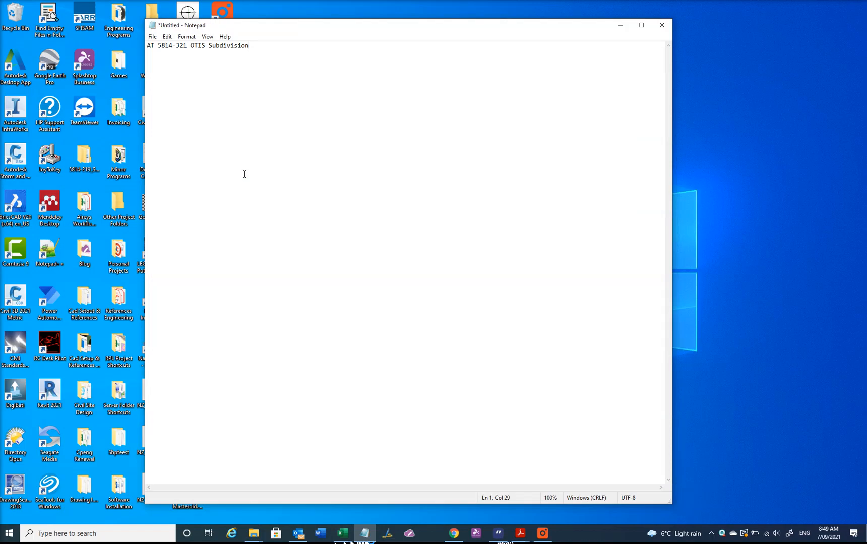
key(Return)
key(Return)
text(AT 5814-321 OTIS Subdivision)
key(Return)
text(AT 5814-321 OTIS Subdivision)
key(Return)
text(AT 5814-321 OTIS Subdivision)
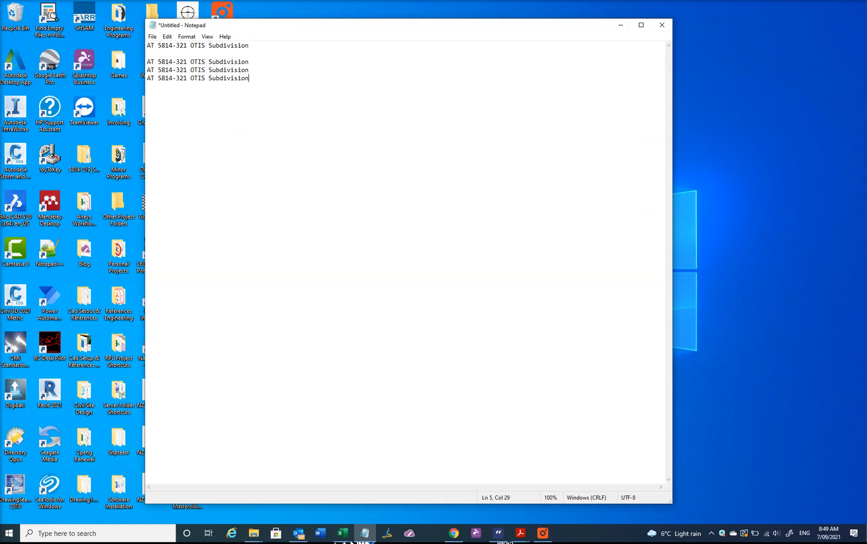
Paste the "Hi, XXXXX" documentation review clip from Ditto into the note and separate it from the job line with a blank line.
key(ctrl+grave)
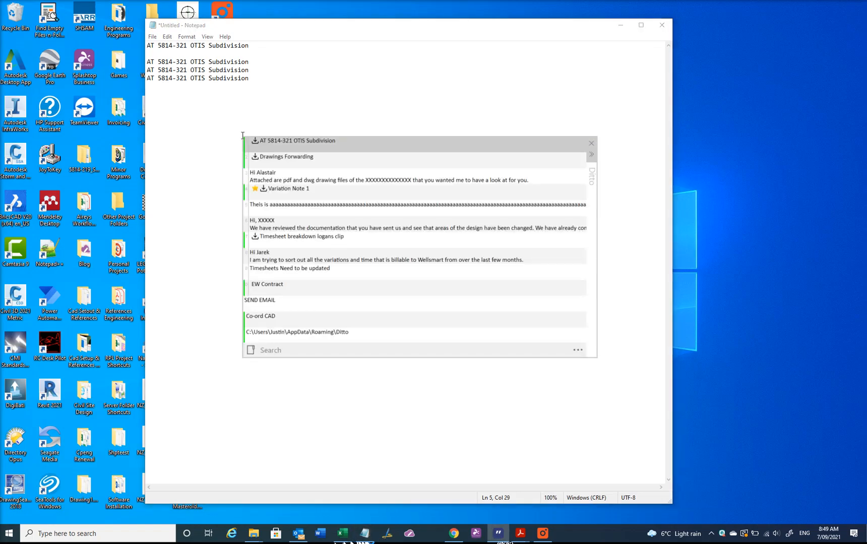
mouse_move(271, 230)
double_click(270, 228)
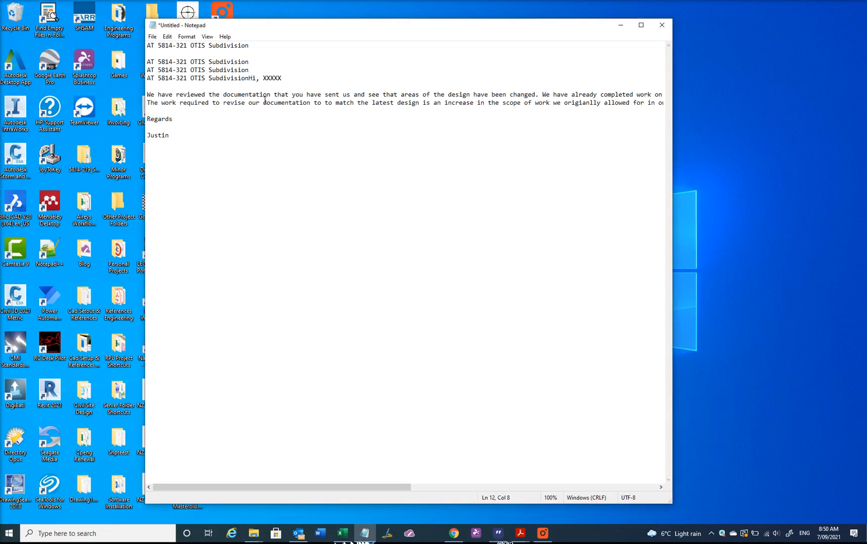
click(250, 79)
key(Return)
key(Return)
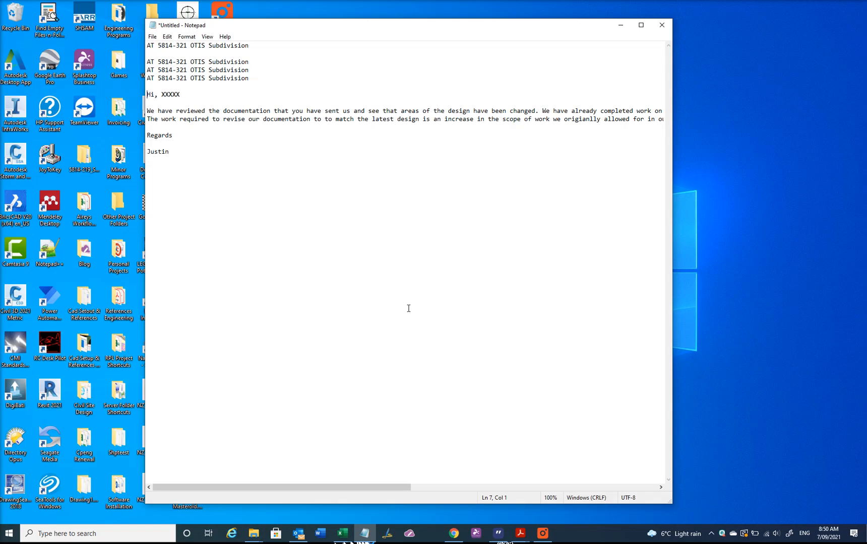
Show the clips stored in Ditto's Job Numbers group.
key(ctrl+grave)
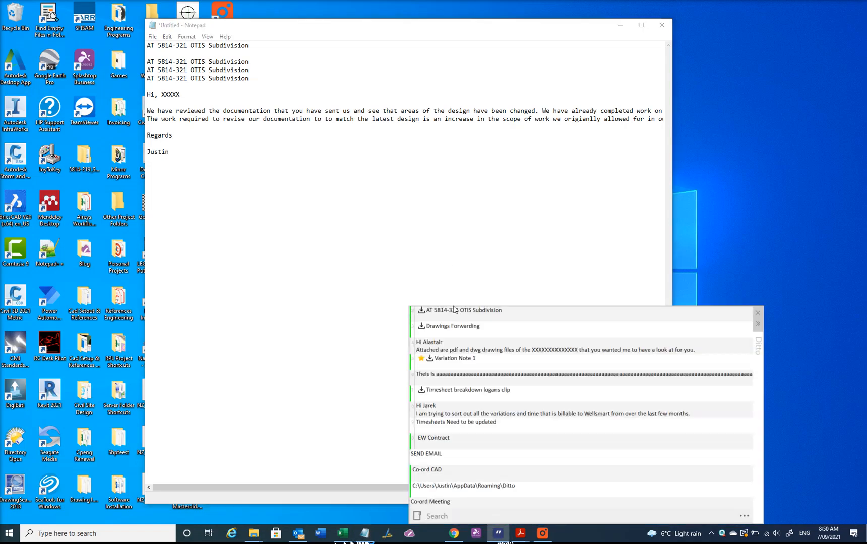
click(417, 516)
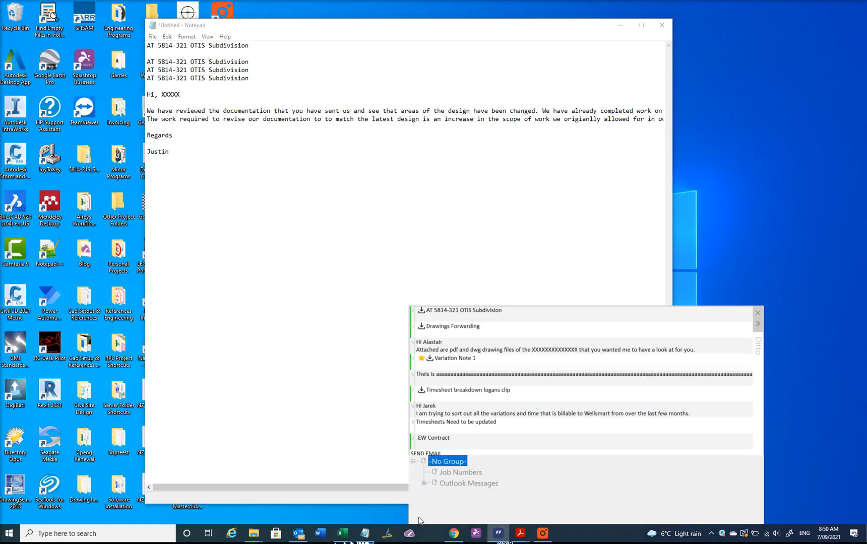
click(451, 475)
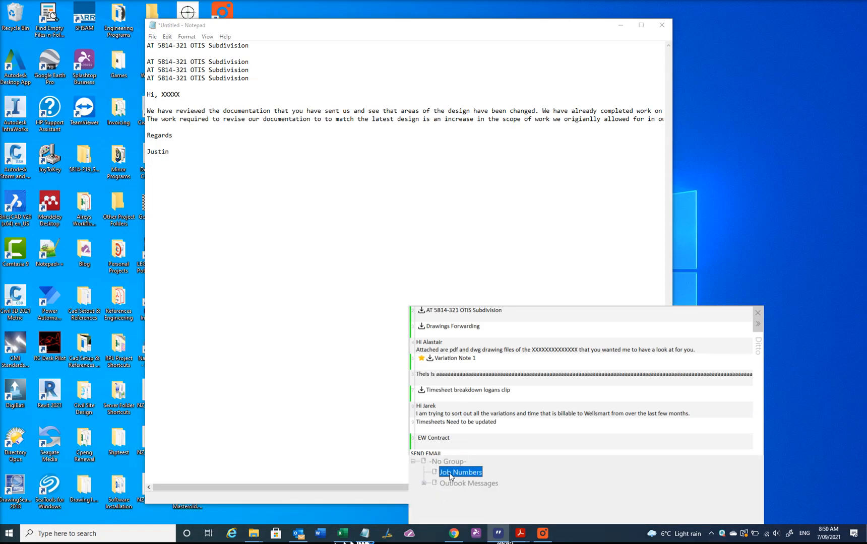
double_click(450, 474)
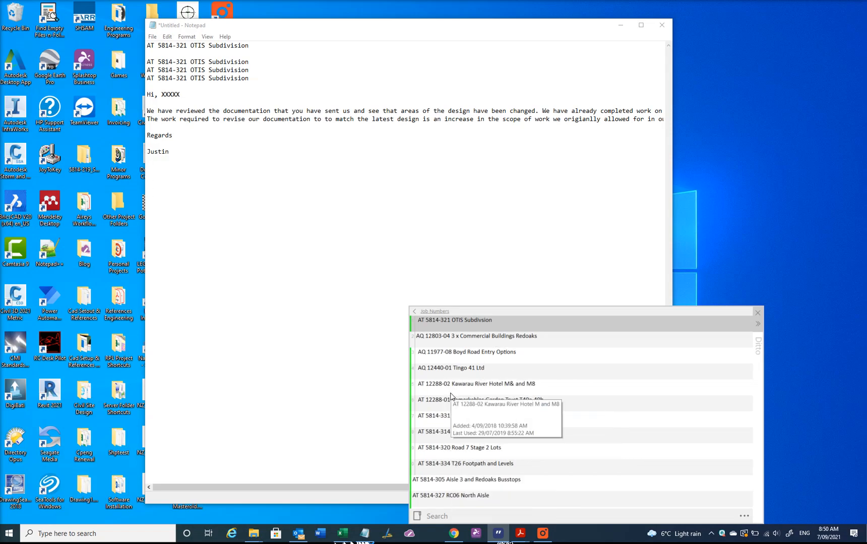
Paste Variation Note 1 from the Variations group under Outlook Messages into the note, with a blank line after it.
click(418, 517)
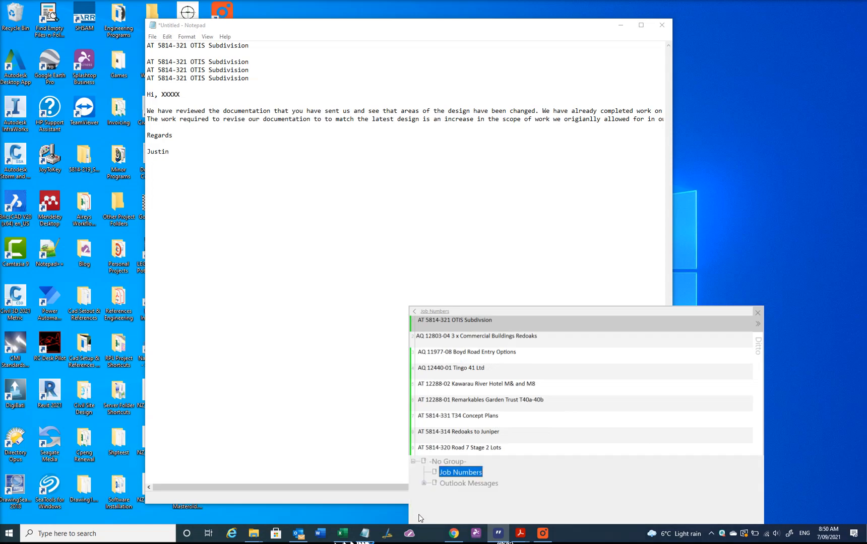
click(430, 484)
click(450, 494)
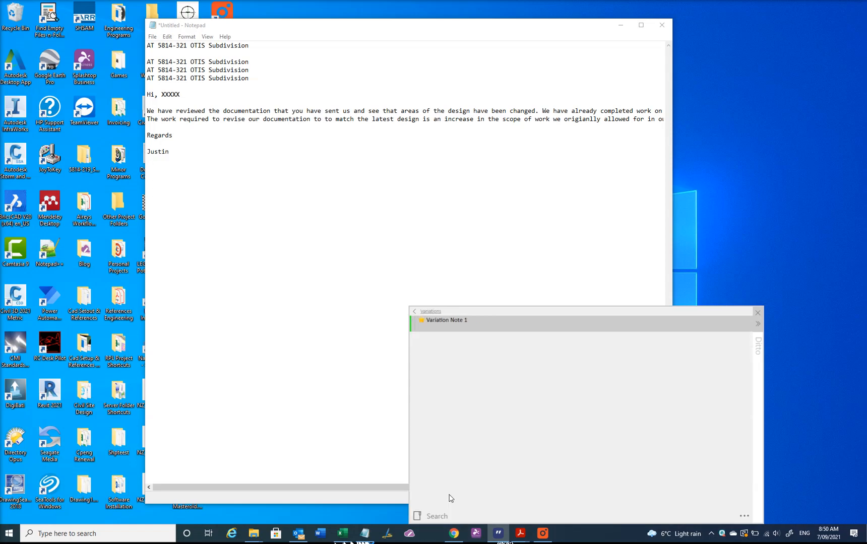
double_click(427, 322)
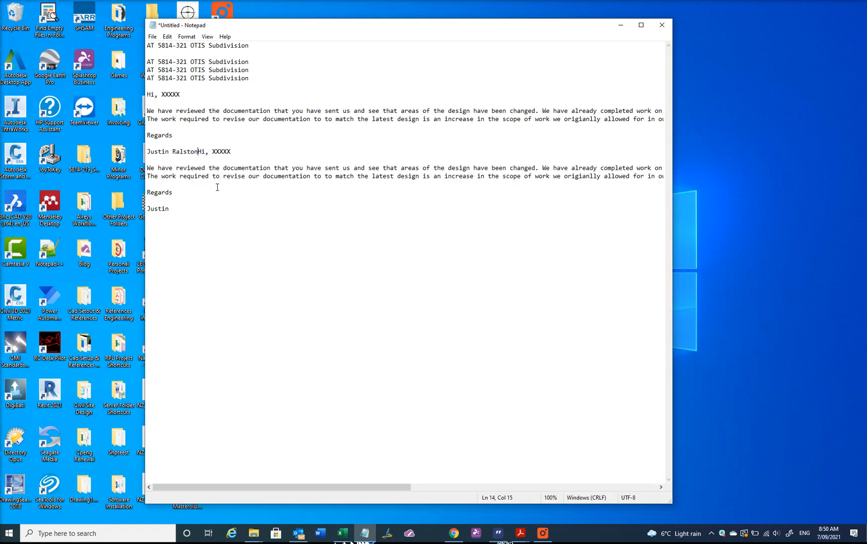
key(Return)
key(Return)
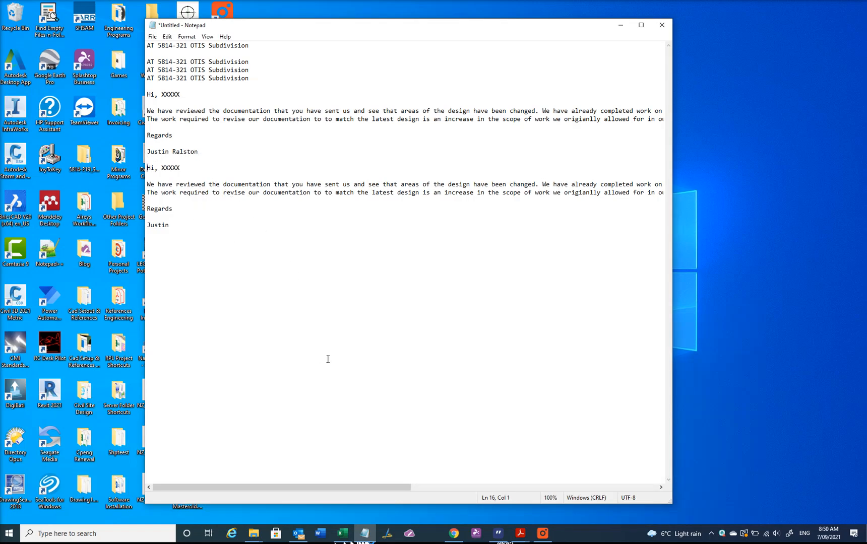
Return to Ditto's ungrouped clip list and view the full description of the Variation Note 1 clip in an enlarged preview.
click(499, 537)
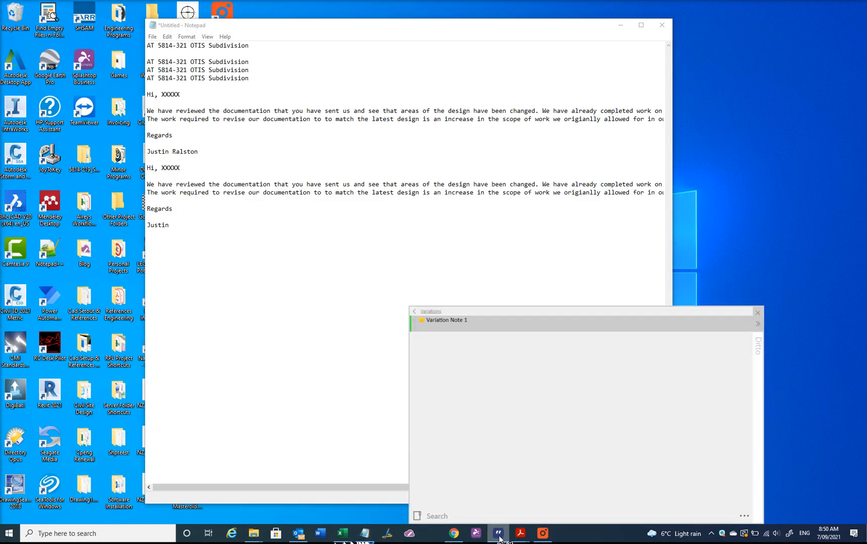
click(413, 313)
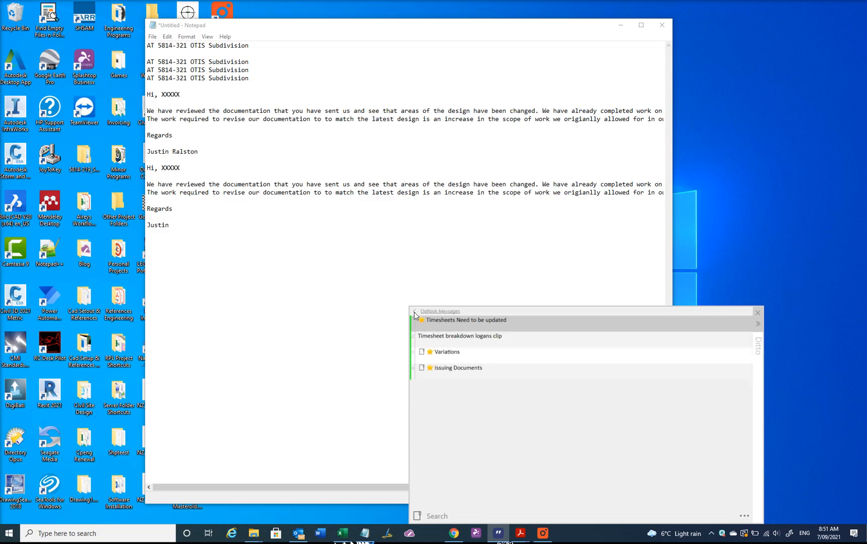
click(418, 519)
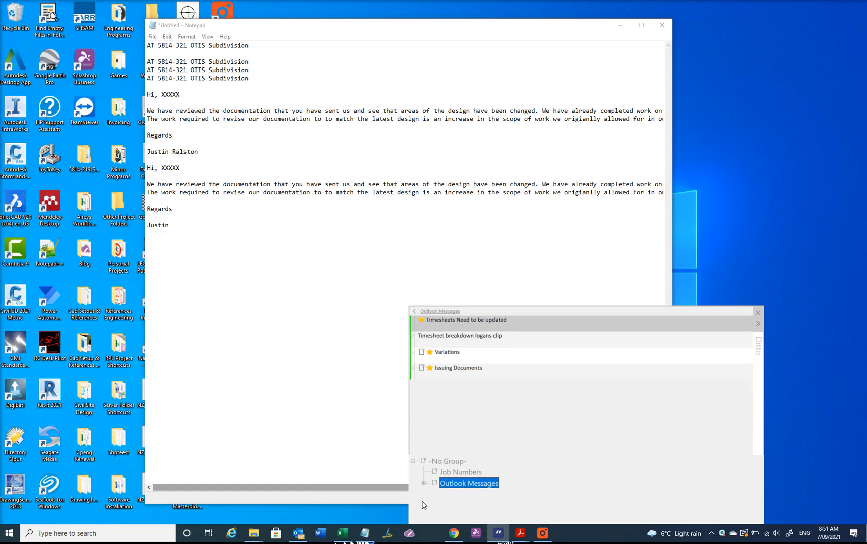
click(442, 463)
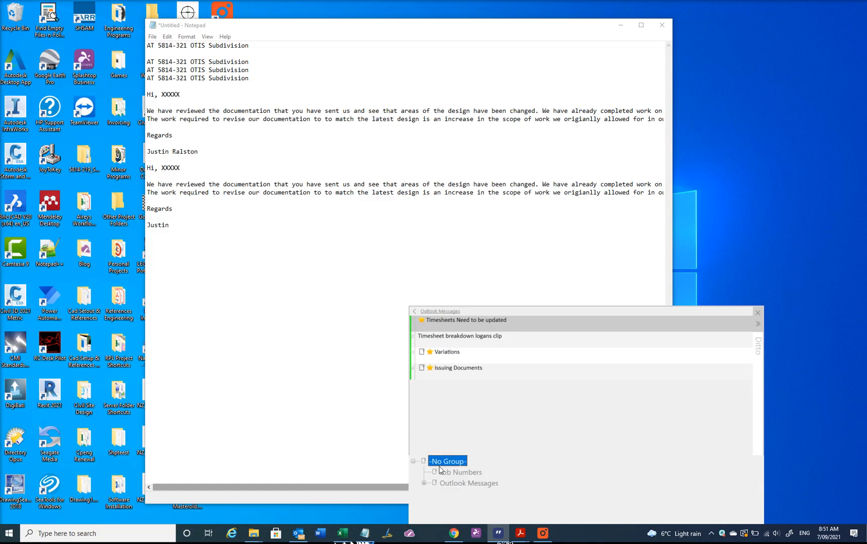
click(439, 464)
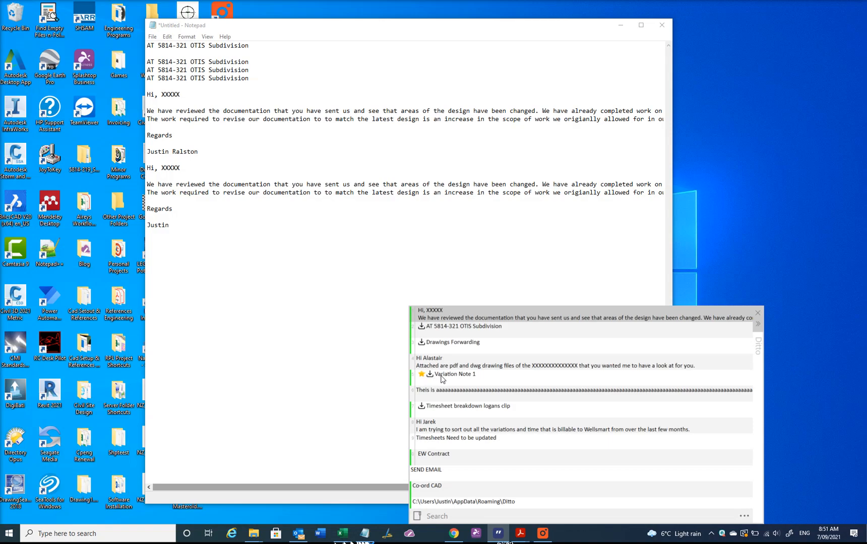
click(440, 376)
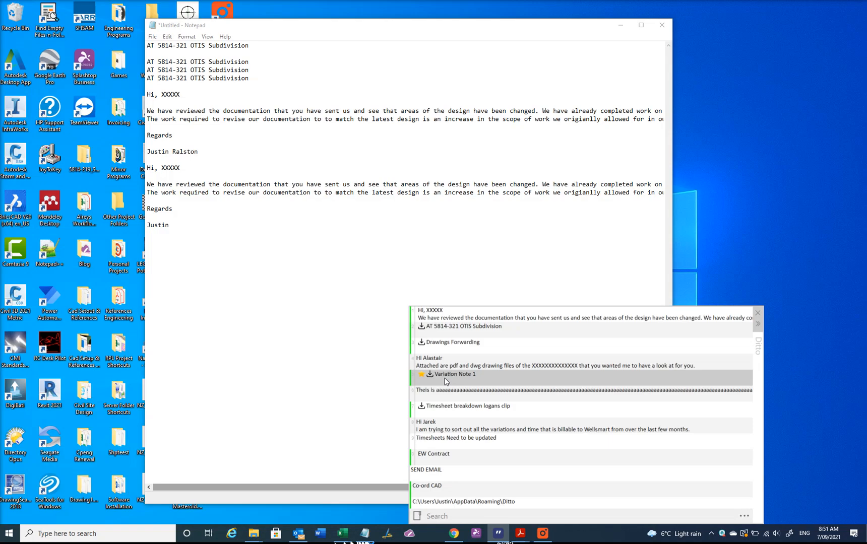
mouse_move(446, 382)
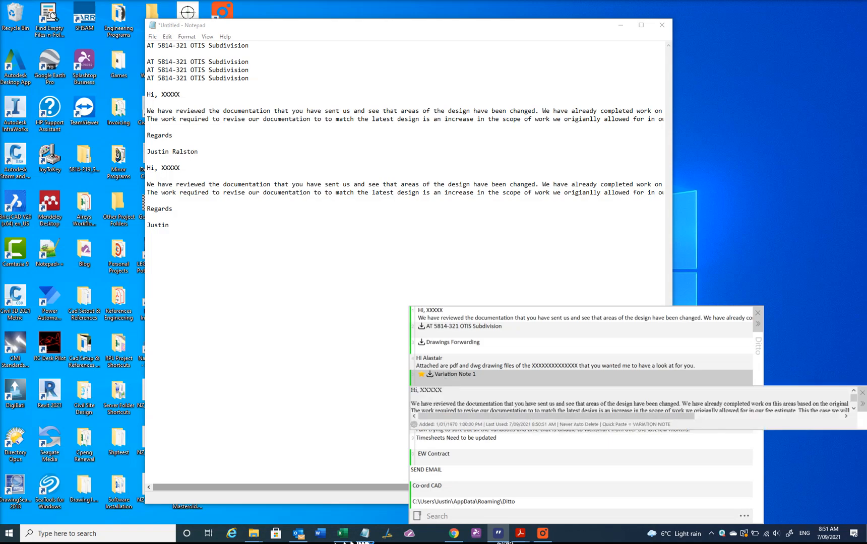
drag(855, 430, 862, 469)
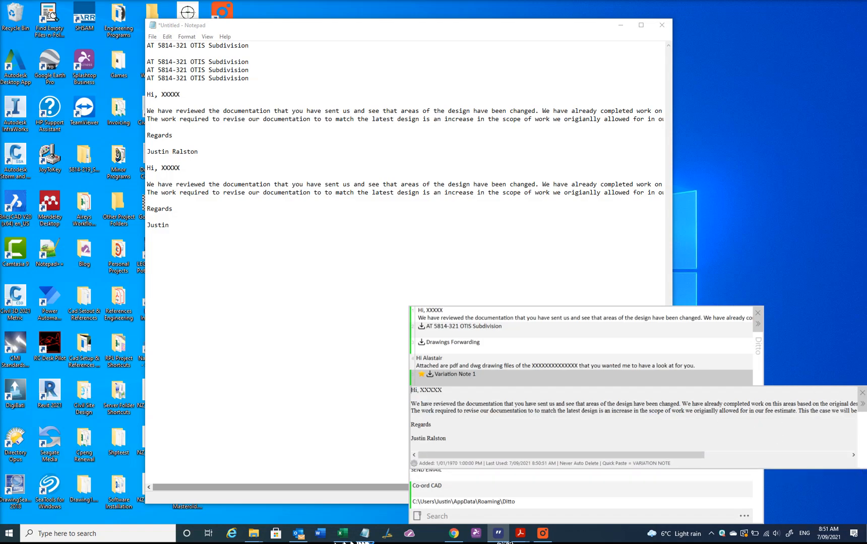
click(862, 394)
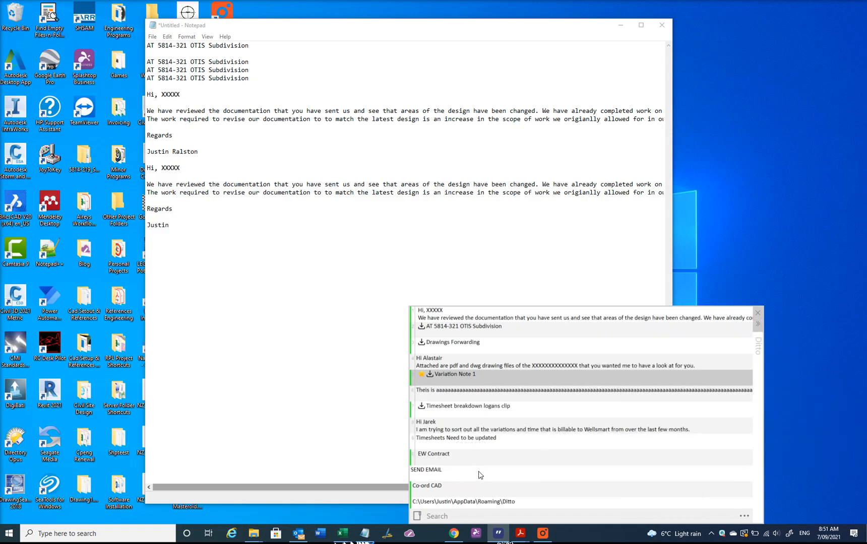
From the Variations group under Outlook Messages, create a new clip containing "the is a example clip".
click(417, 518)
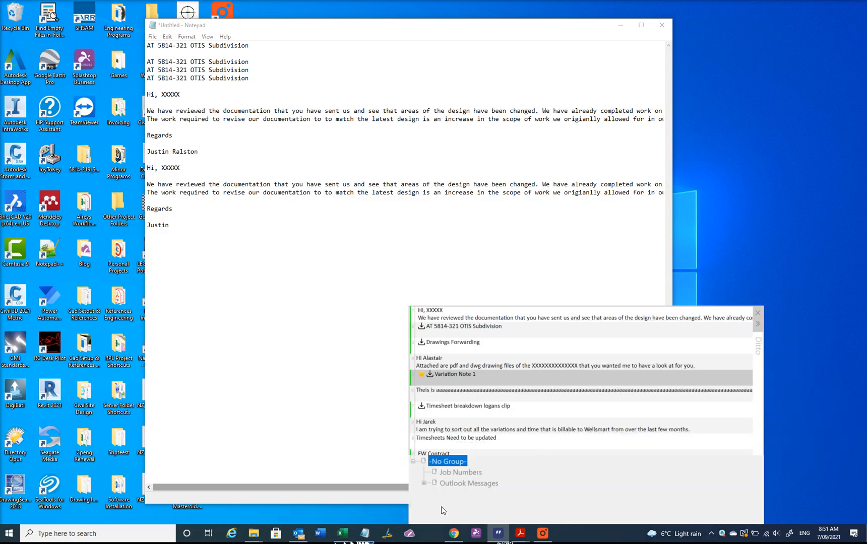
click(425, 483)
double_click(455, 497)
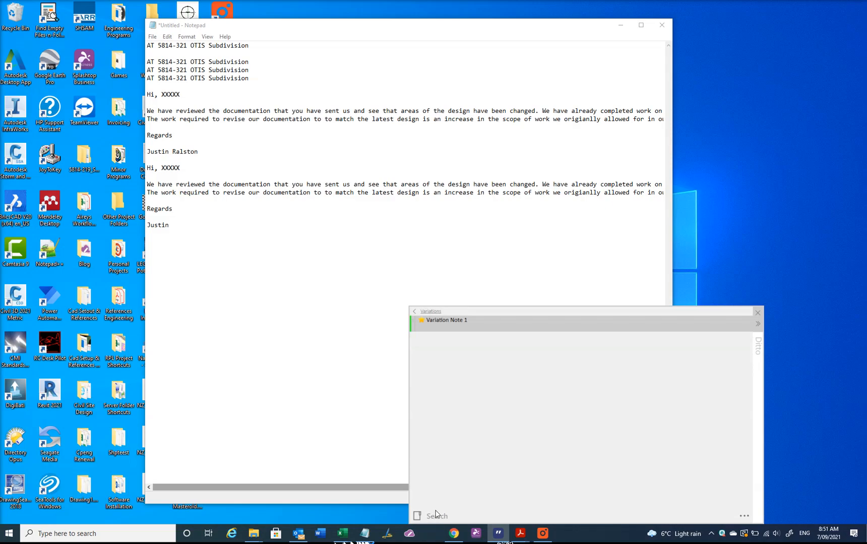
right_click(442, 381)
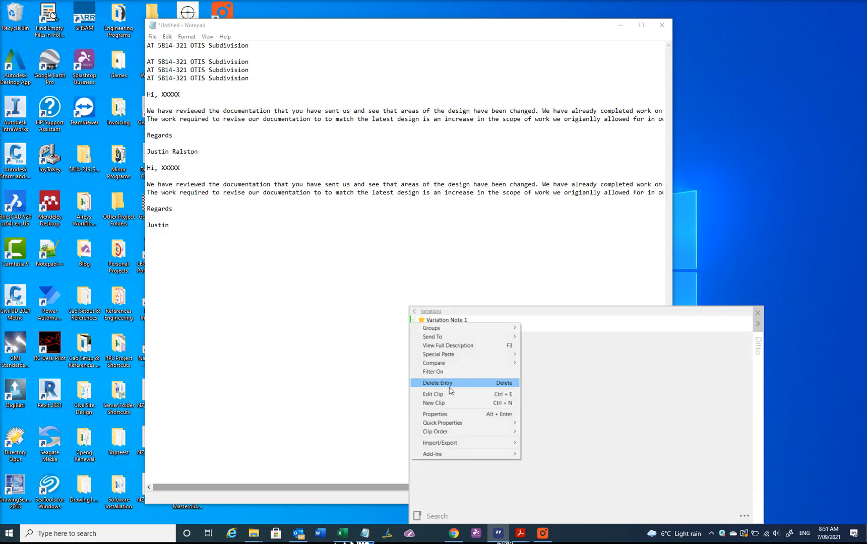
click(443, 403)
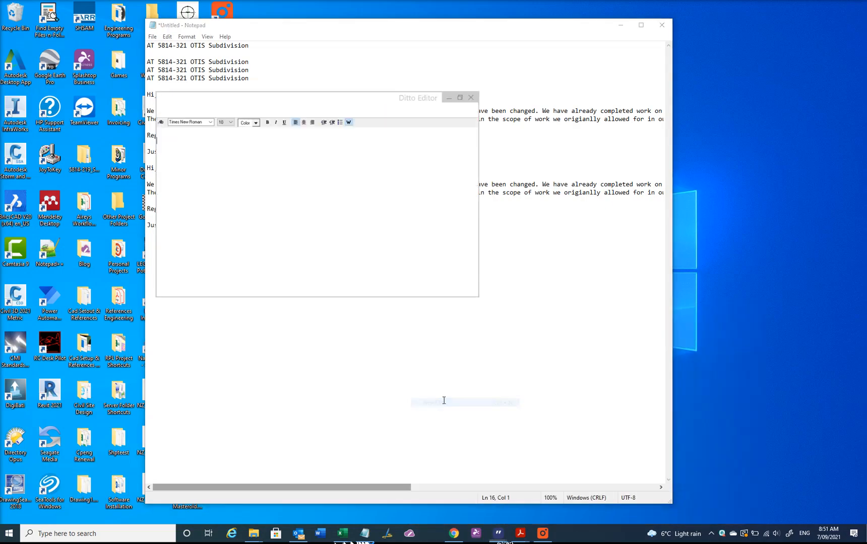
text(the ti)
key(BackSpace)
key(BackSpace)
text(i)
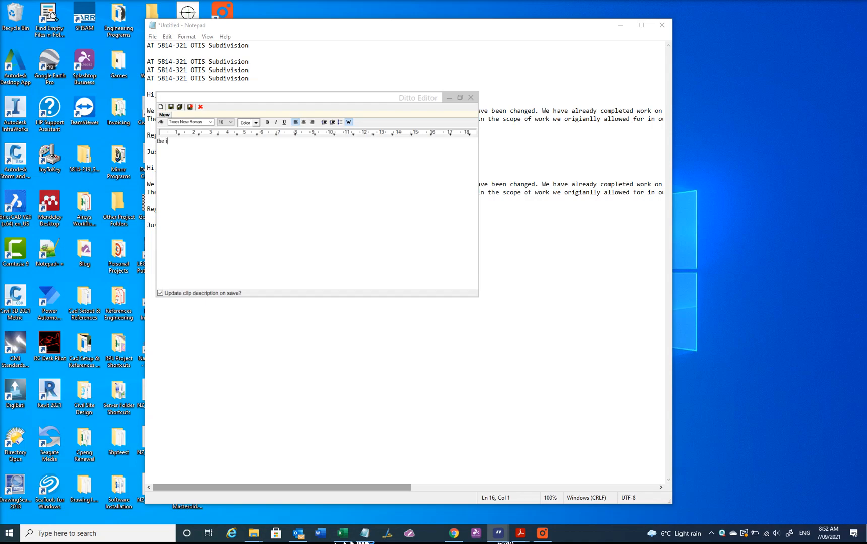
text(s a example clip)
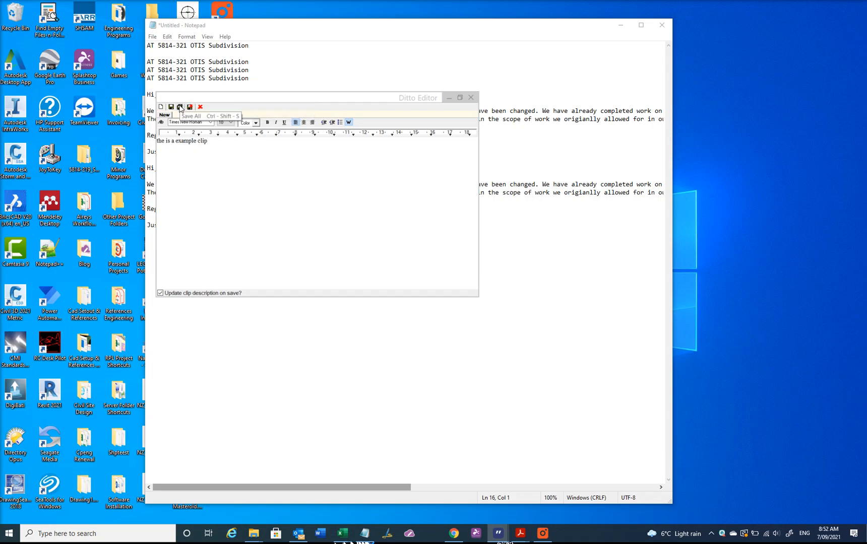
Save the new clip with the title "Variation 2" in the Variations group.
click(188, 107)
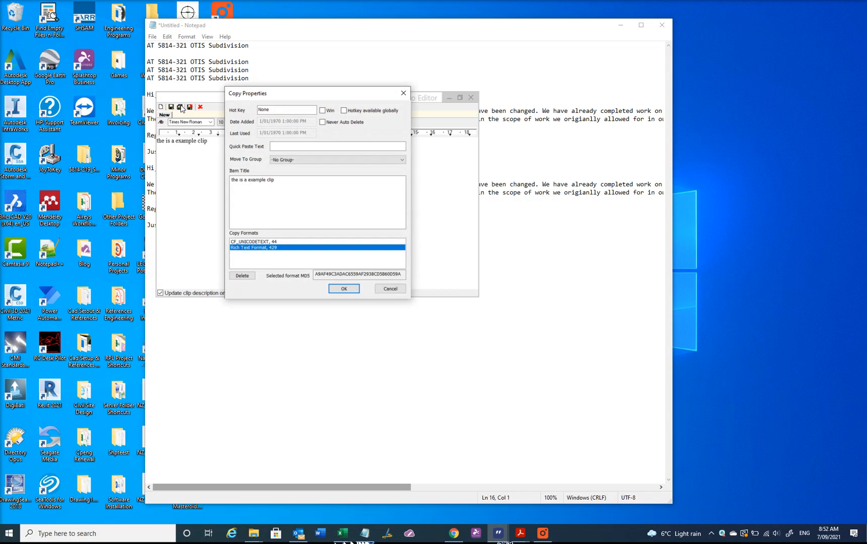
drag(282, 180, 233, 178)
key(Delete)
text(Va)
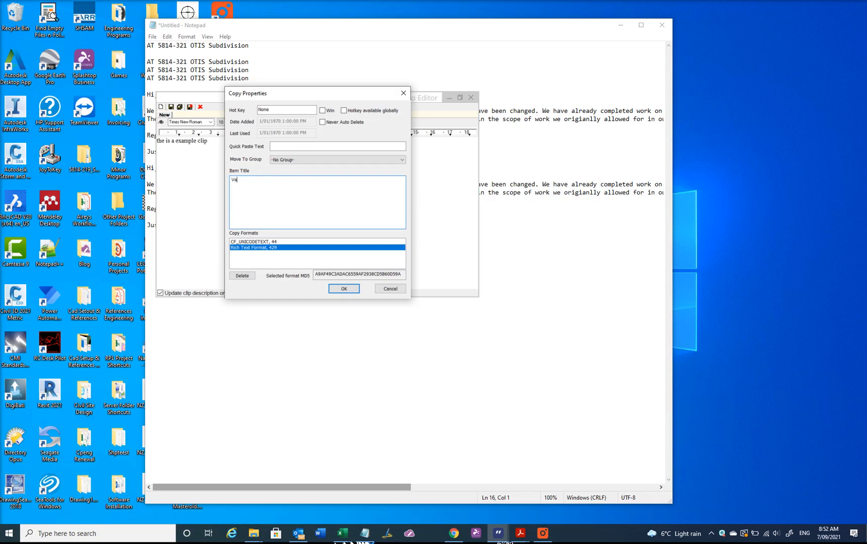
text(ritation)
key(BackSpace)
click(402, 159)
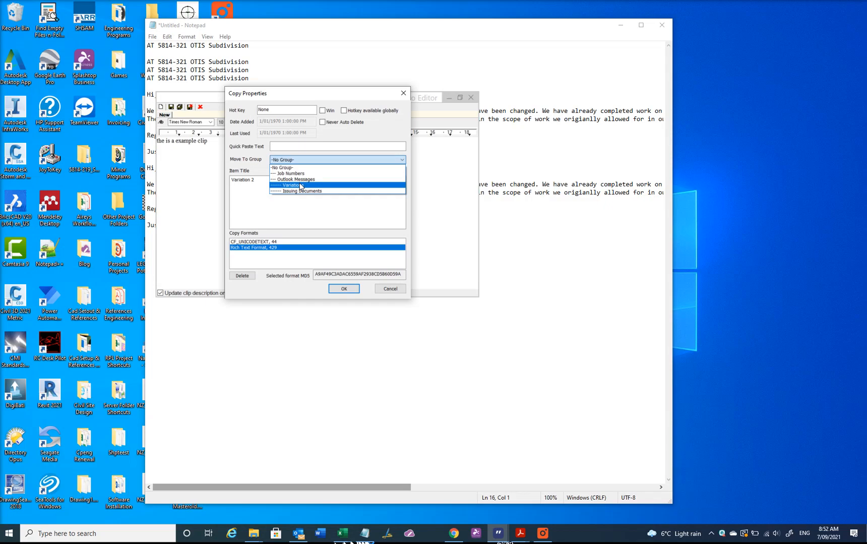
click(297, 185)
click(345, 289)
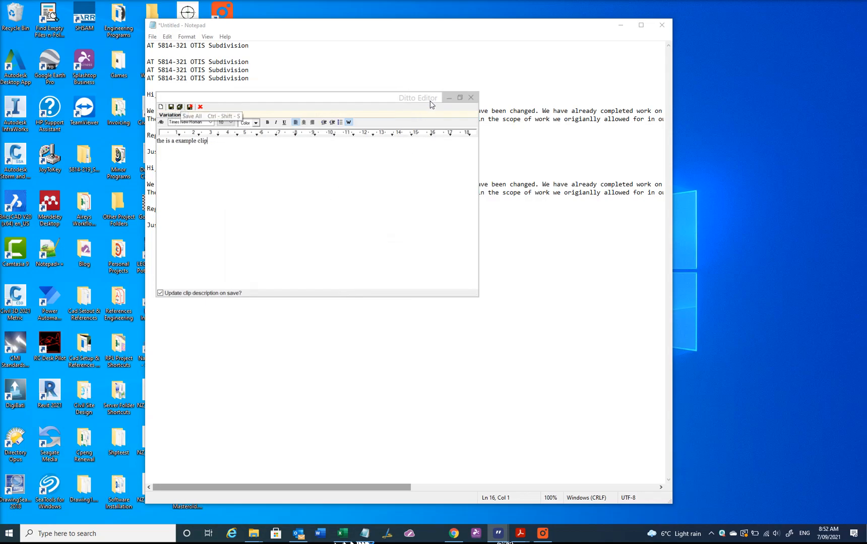
Close the clip editor and set the Variation 2 clip in the Variations group to never auto delete.
click(471, 97)
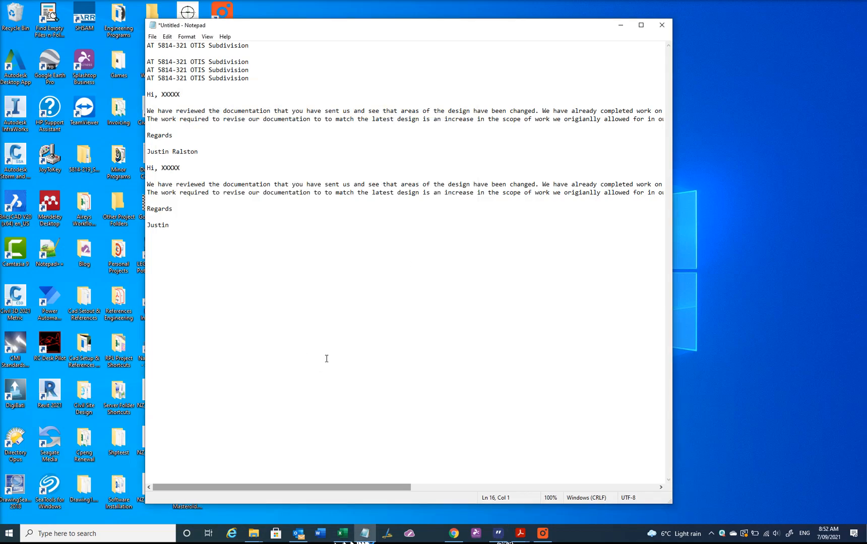
key(ctrl+grave)
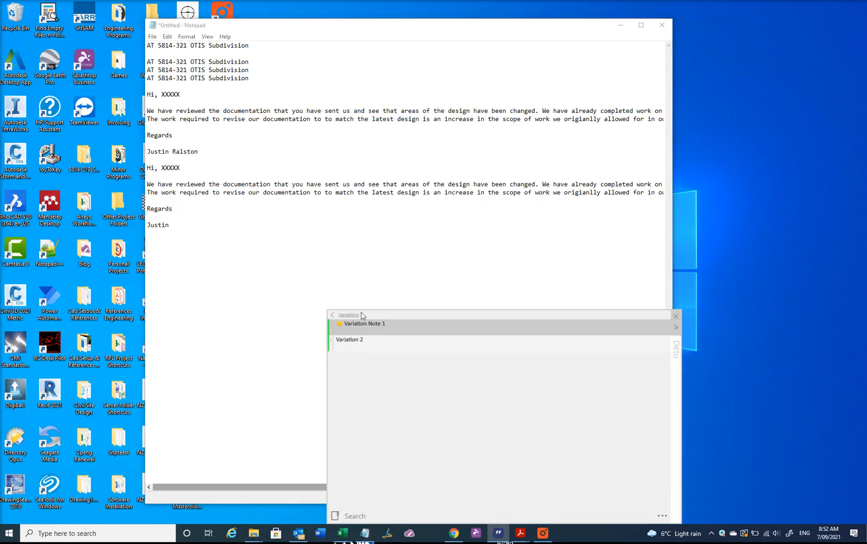
click(351, 347)
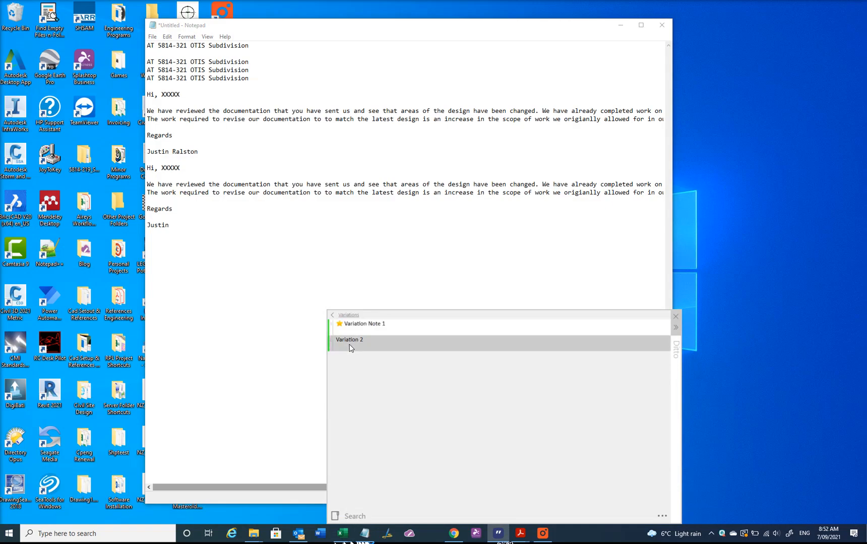
mouse_move(352, 348)
right_click(355, 344)
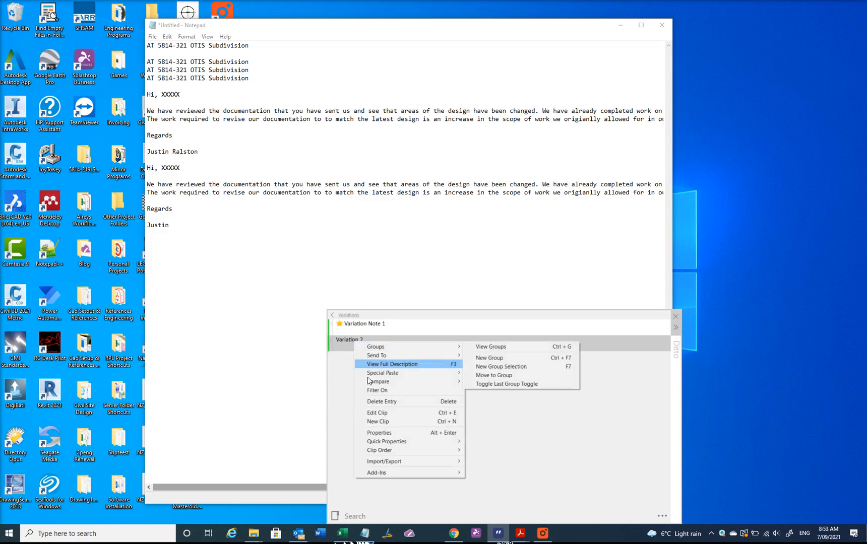
click(379, 433)
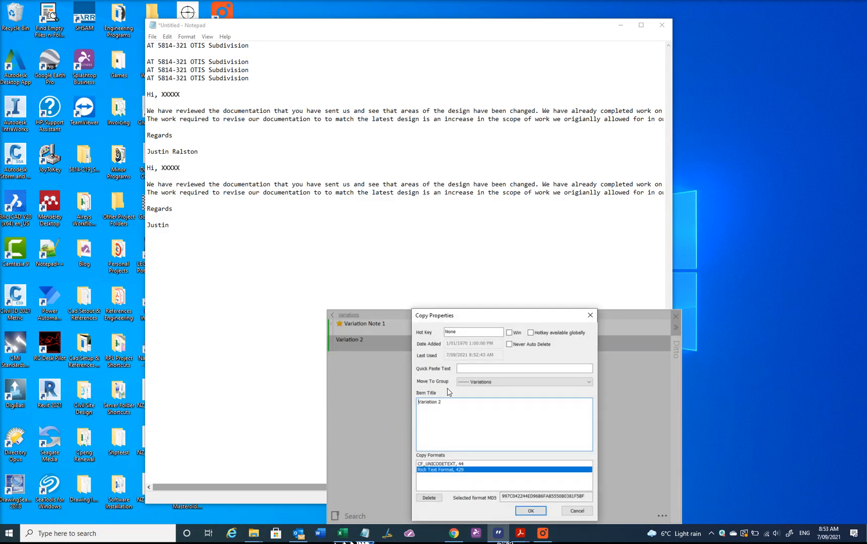
click(508, 344)
click(531, 511)
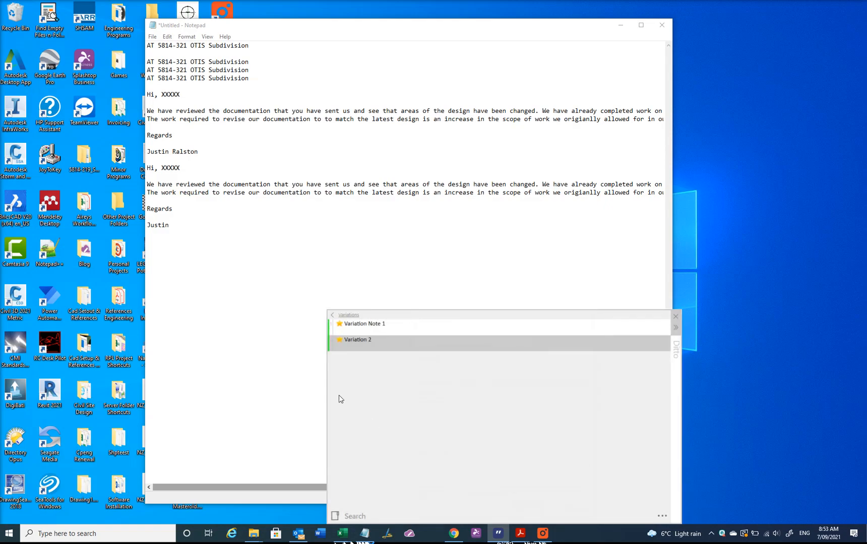
Edit the Variation 2 clip, append ". Theis is adding somew more" to its text, save it and close the editor.
right_click(369, 346)
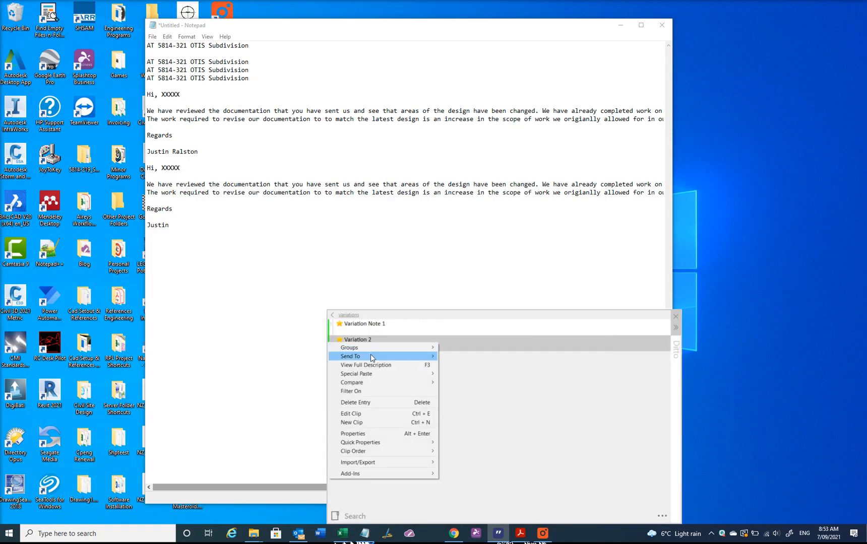
click(352, 414)
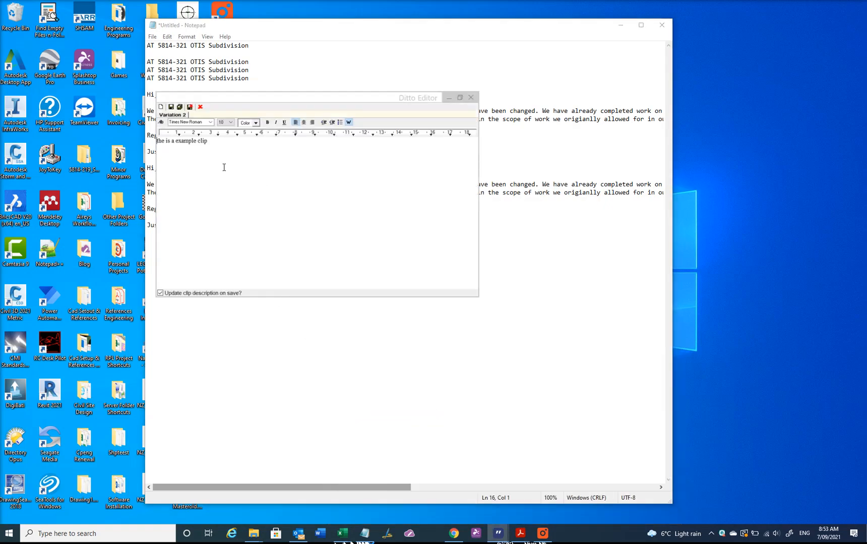
click(216, 142)
text(. Theis is adding somew more)
click(181, 107)
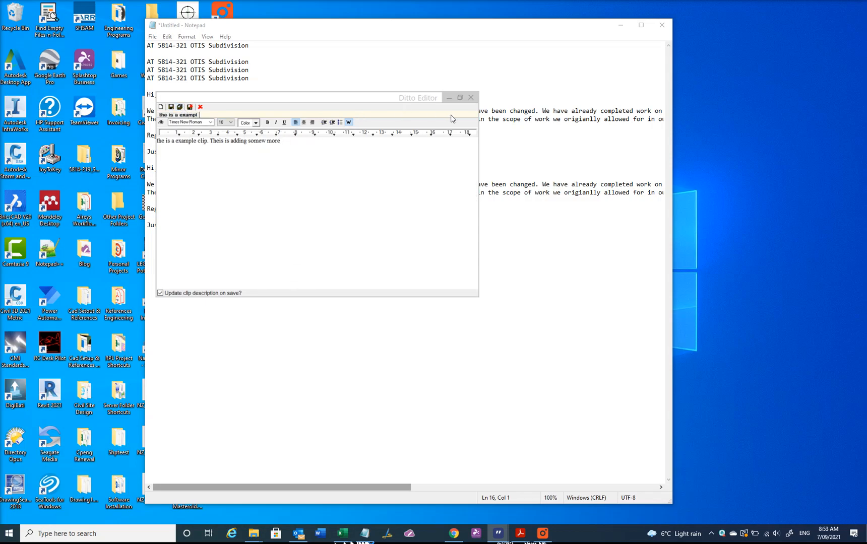
click(470, 97)
Paste the copied variation message at the end of the note, separated from the previous message by blank lines.
click(185, 234)
key(Return)
key(Return)
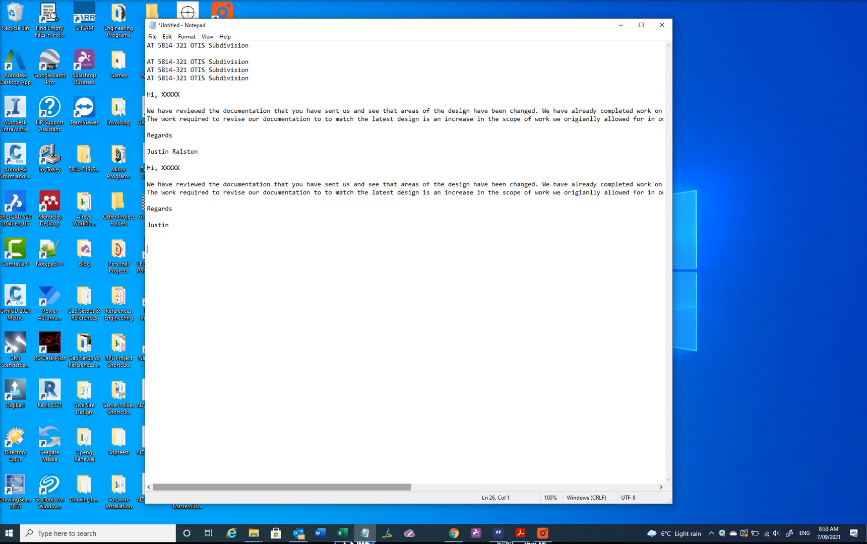
key(ctrl+v)
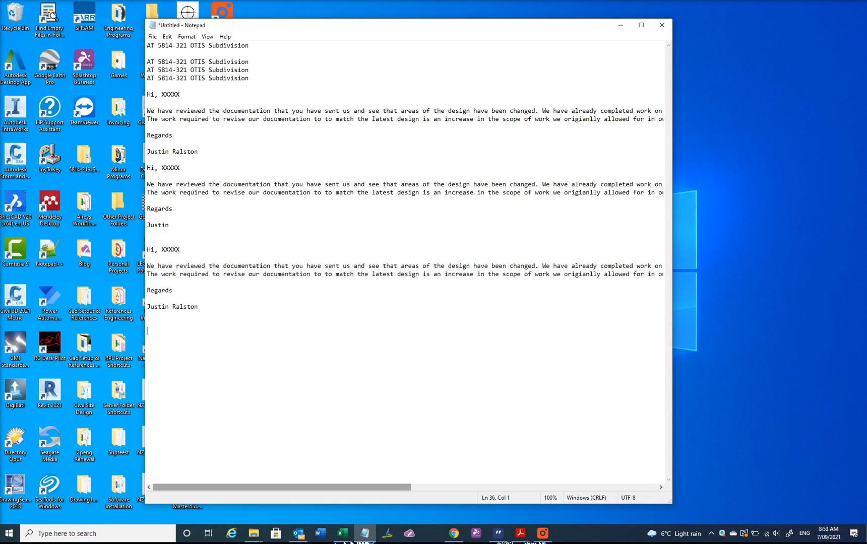
Retitle the edited example clip in Ditto's Variations group as "Variation 2".
key(ctrl+grave)
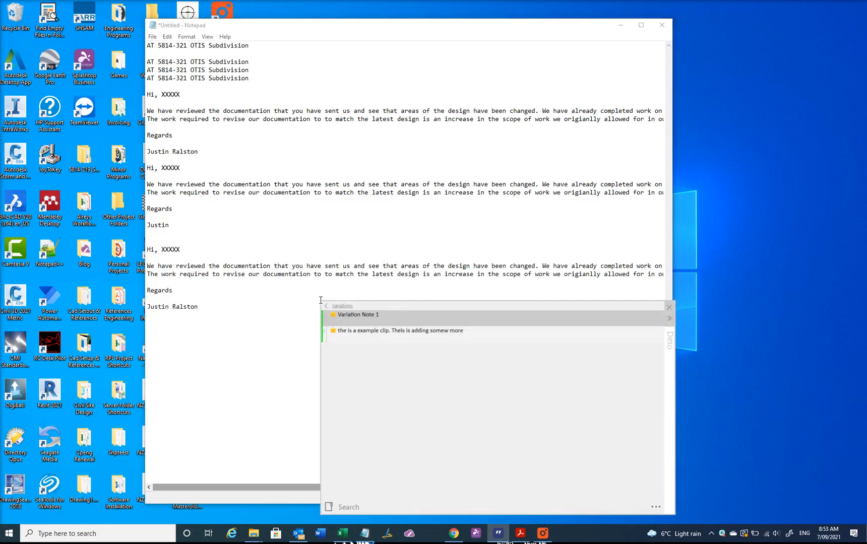
click(365, 335)
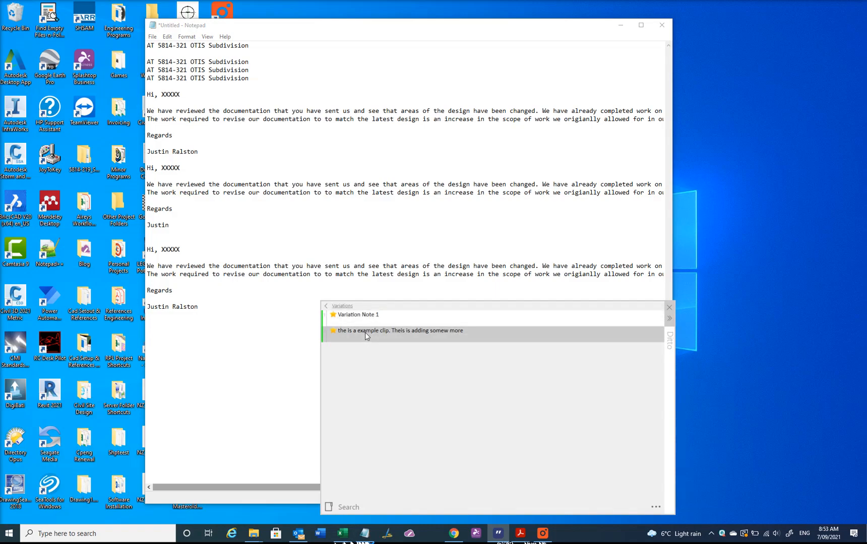
right_click(365, 335)
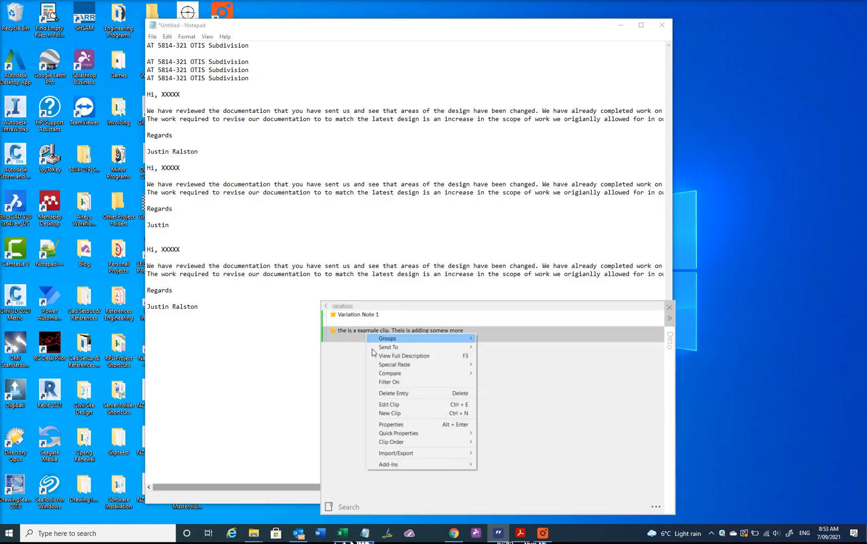
click(391, 424)
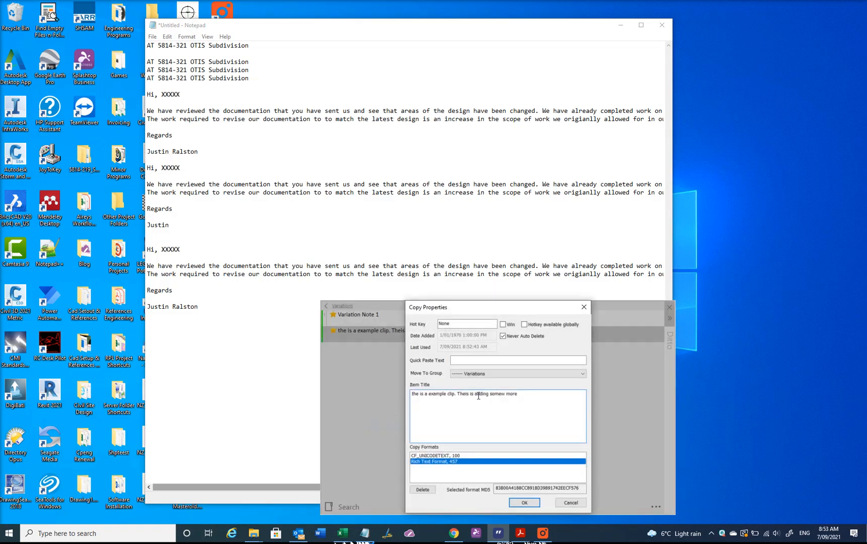
drag(535, 399, 396, 389)
key(Delete)
text(Variation 2)
click(524, 503)
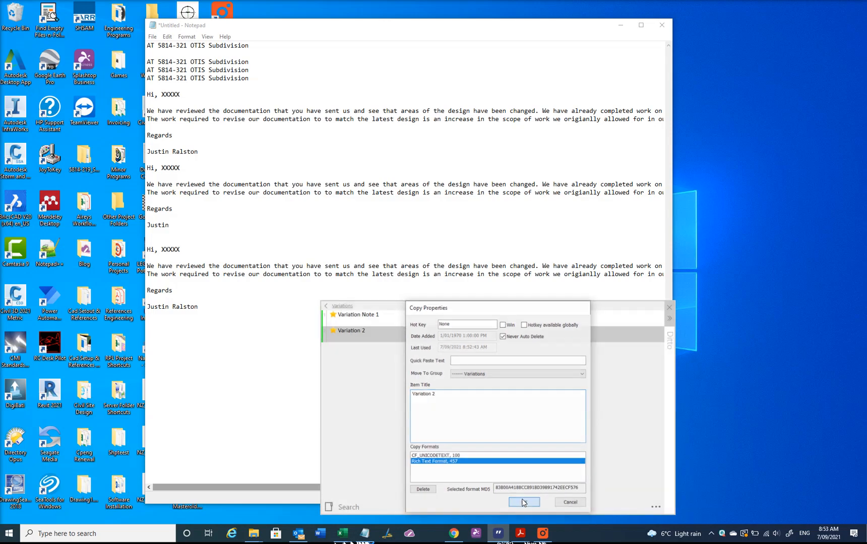
Return to the note and paste the clipboard's variation message once more on the last empty line.
right_click(362, 336)
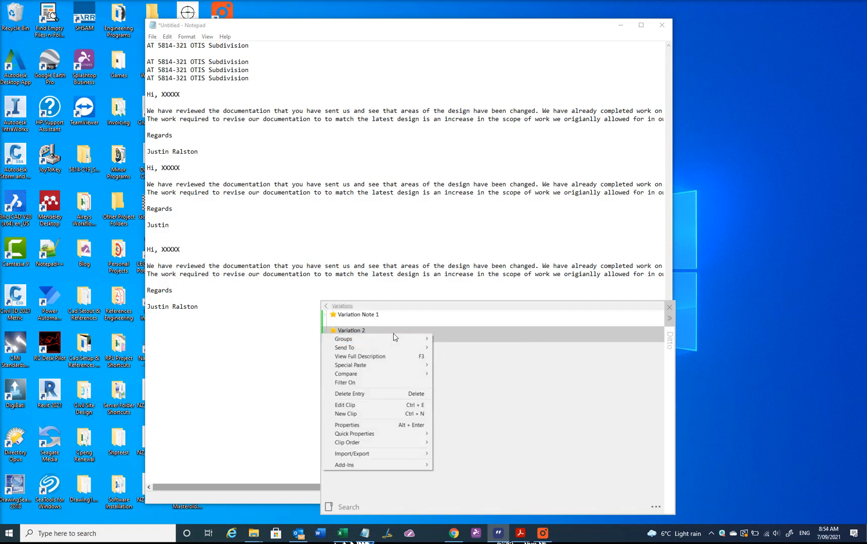
click(436, 327)
click(169, 329)
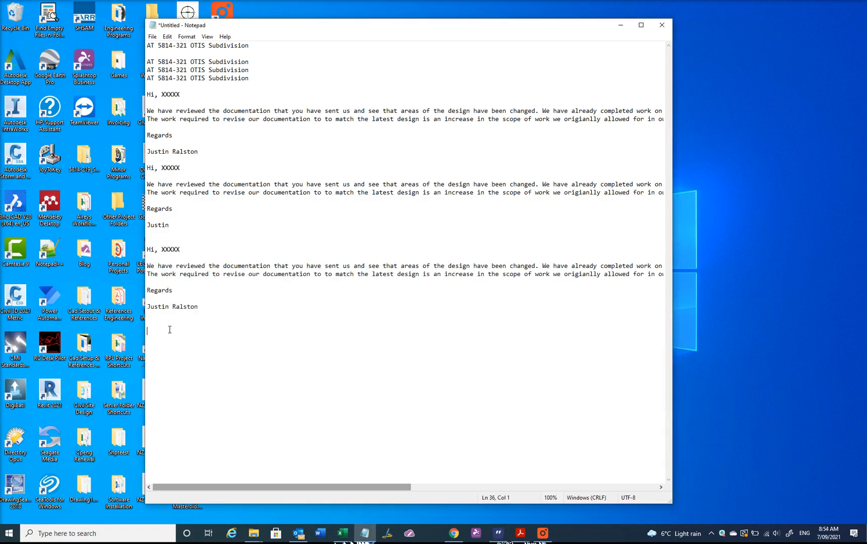
key(ctrl+v)
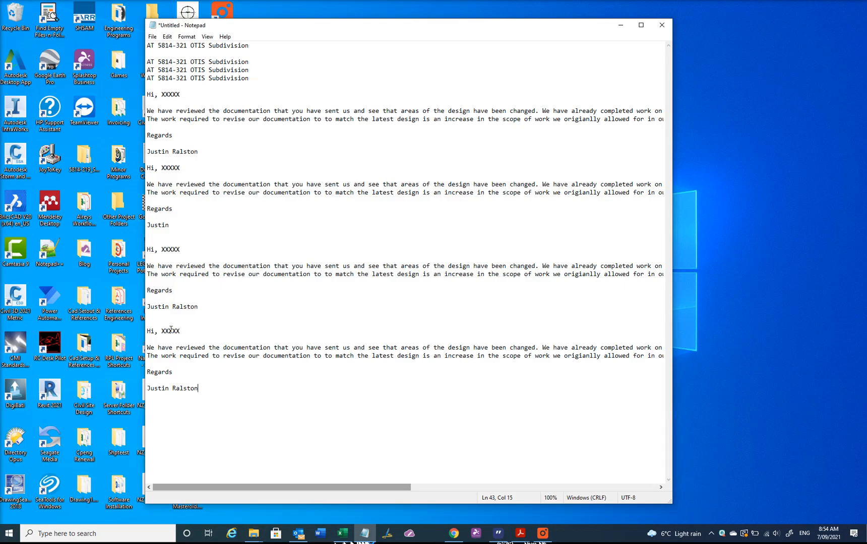